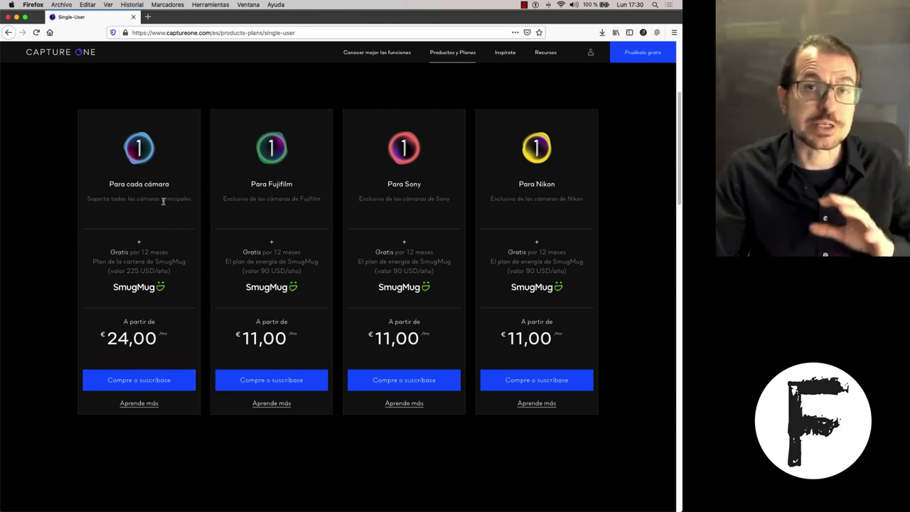
Switch from Firefox to Capture One 20, where the portrait photo is open.
key("super+Tab")
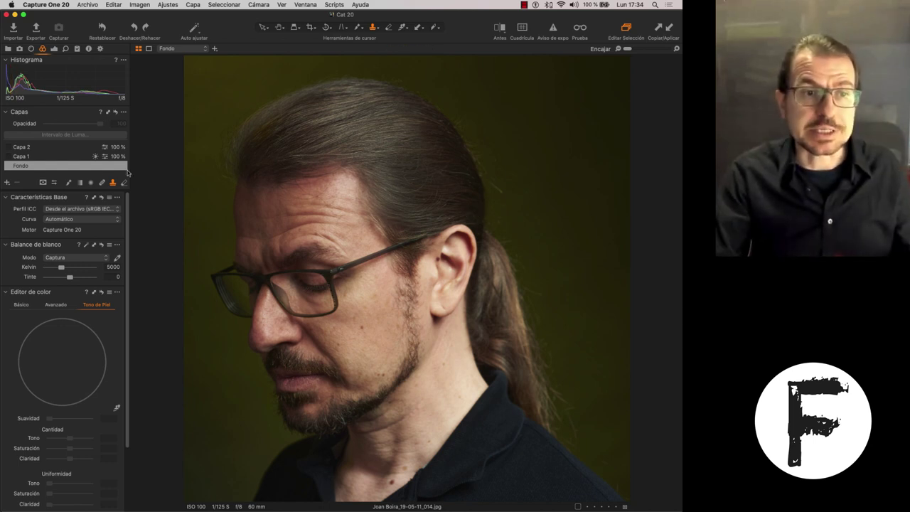
Add healing layer Capa de Corrección 1 and adjustment layer Capa de Ajuste 1, each with the Draw Mask brush.
left_click(8, 182)
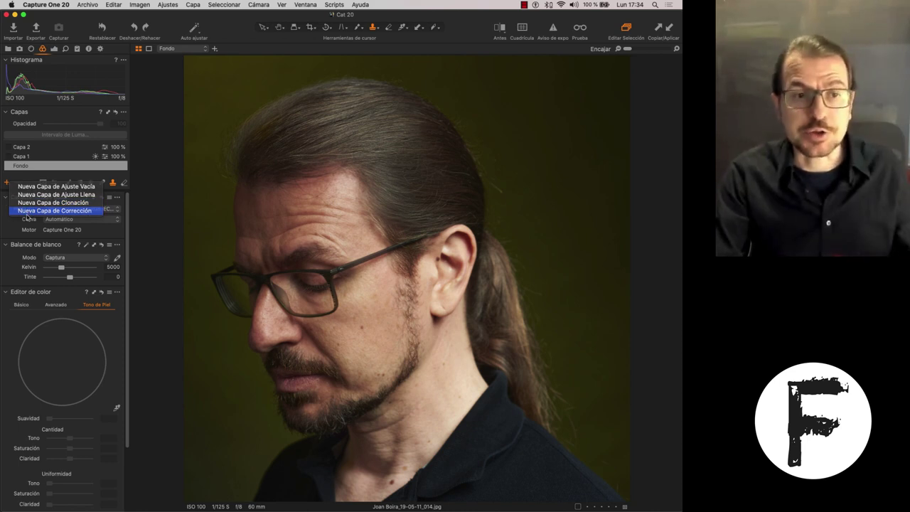
left_click(27, 211)
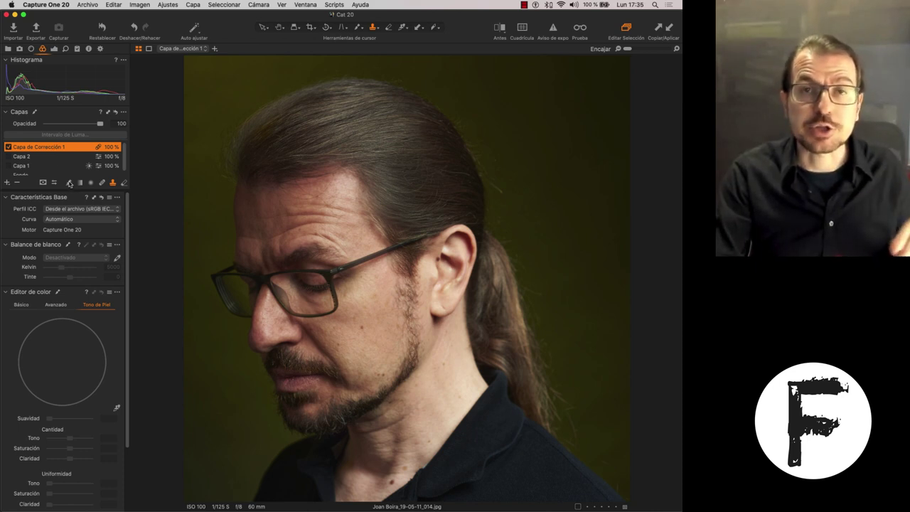
left_click(69, 183)
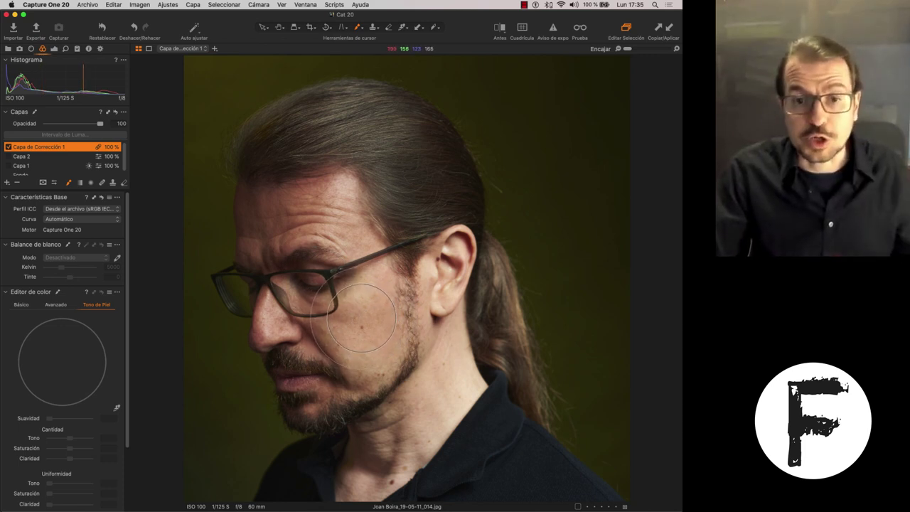
left_click(361, 316)
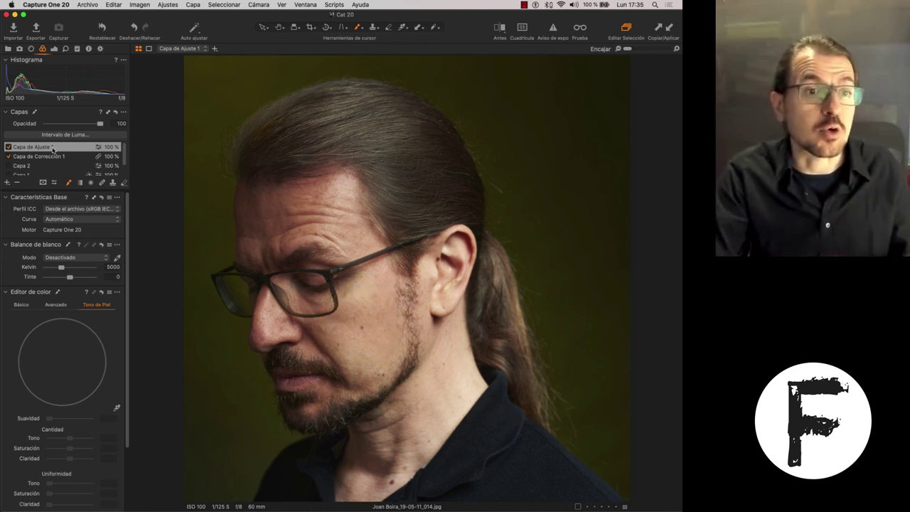
left_click(69, 183)
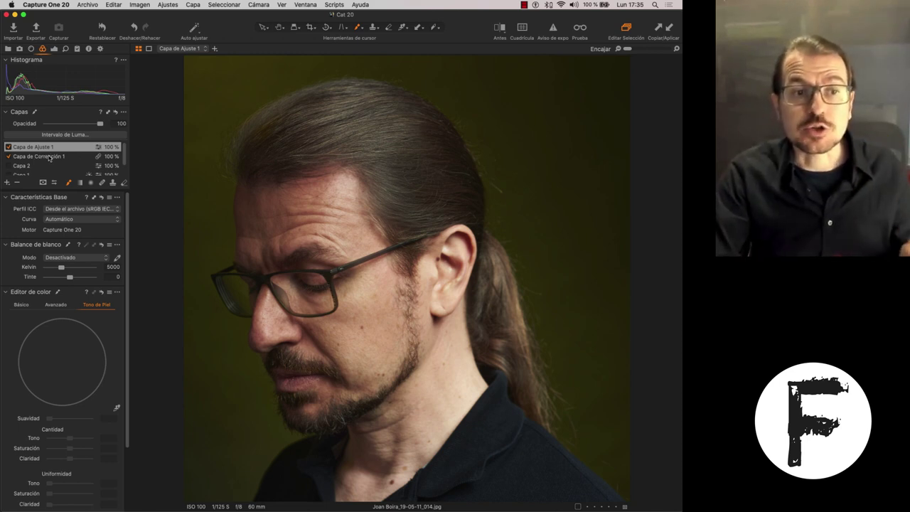
Delete Capa de Corrección 1, Capa de Ajuste 1 and the other extra layers, keeping only Fondo.
left_click(50, 157)
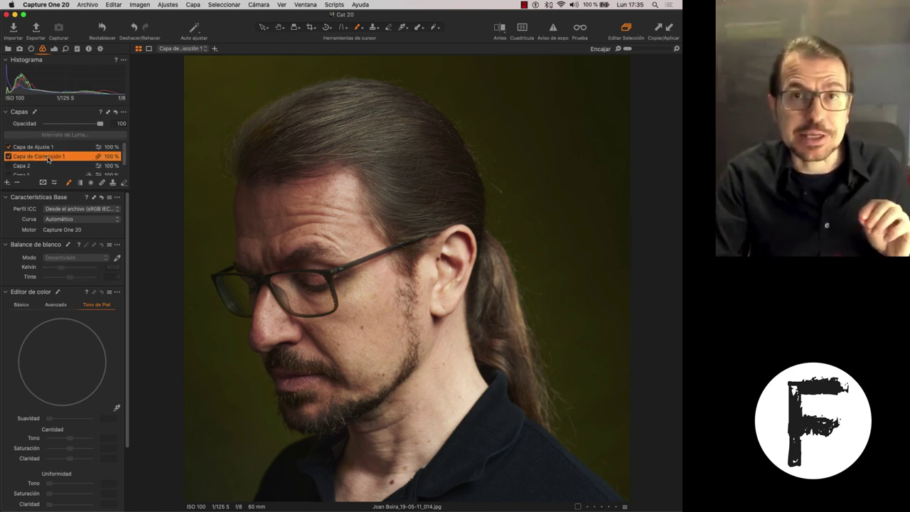
left_click(102, 184)
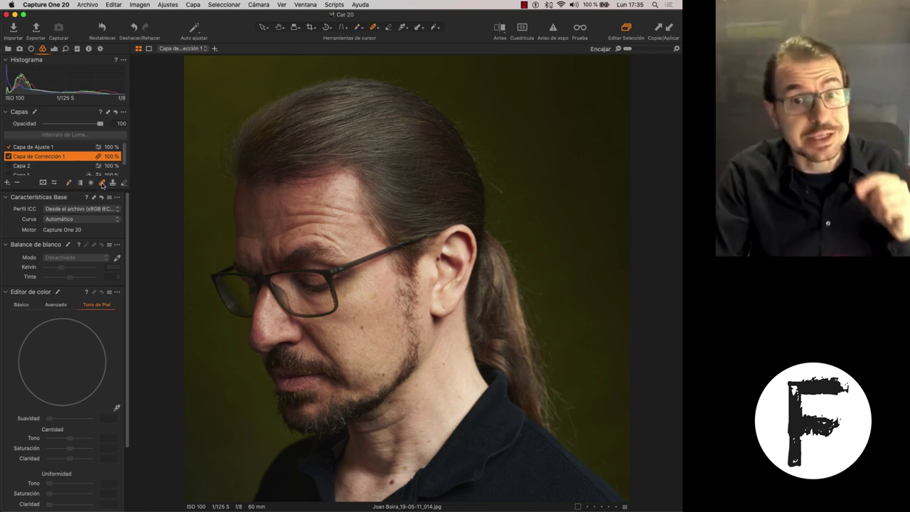
left_click(362, 328)
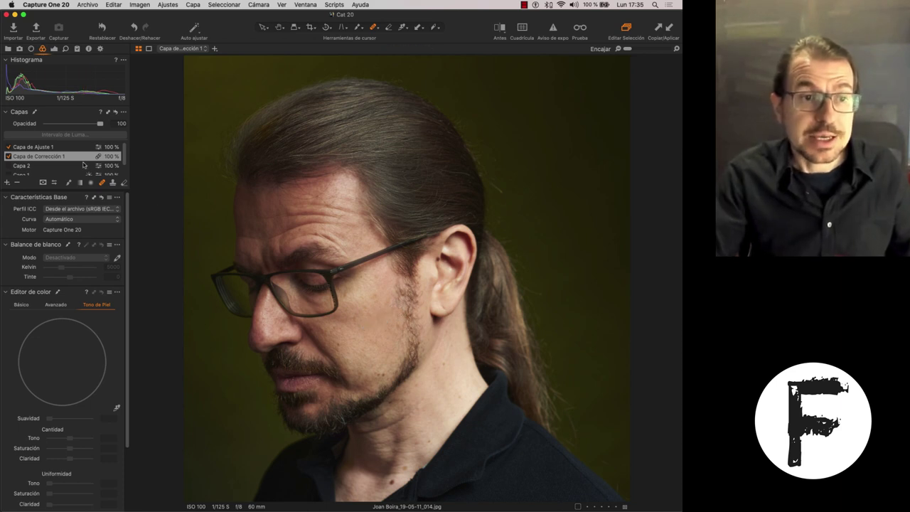
left_click(14, 184)
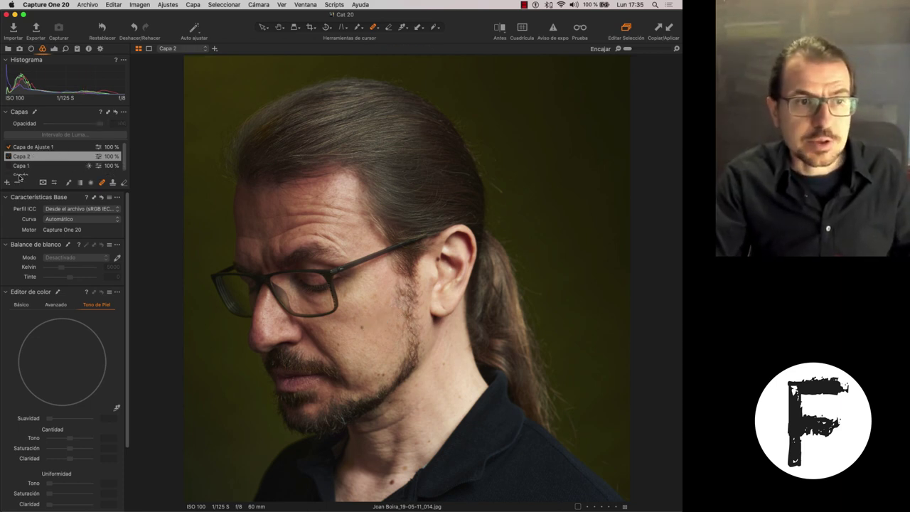
left_click(32, 147)
left_click(18, 184)
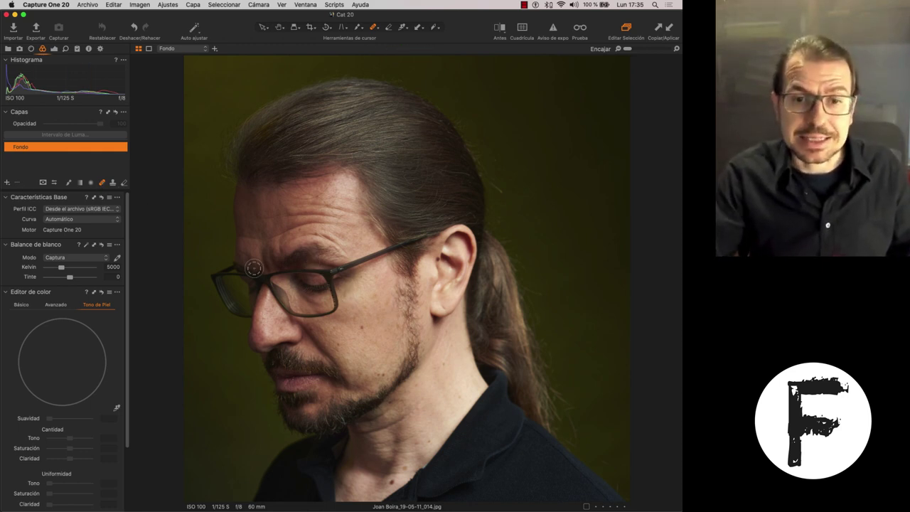
Re-add Capa de Corrección 1 and Capa de Ajuste 1, testing then resetting the Kelvin slider.
left_click(362, 327)
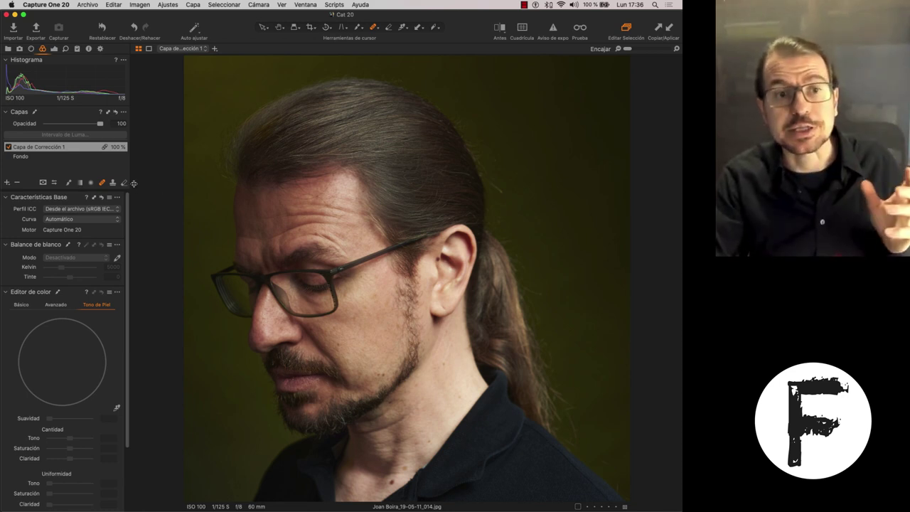
left_click(69, 186)
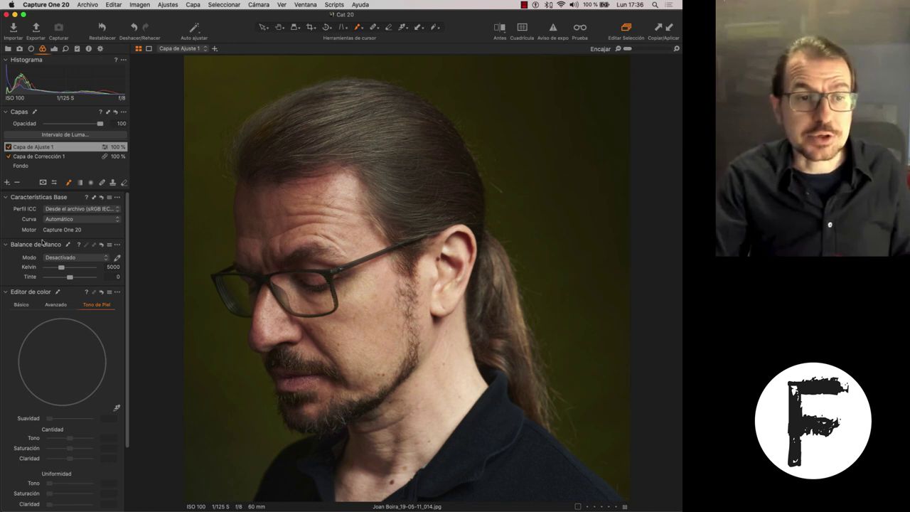
left_click_drag(87, 265, 94, 267)
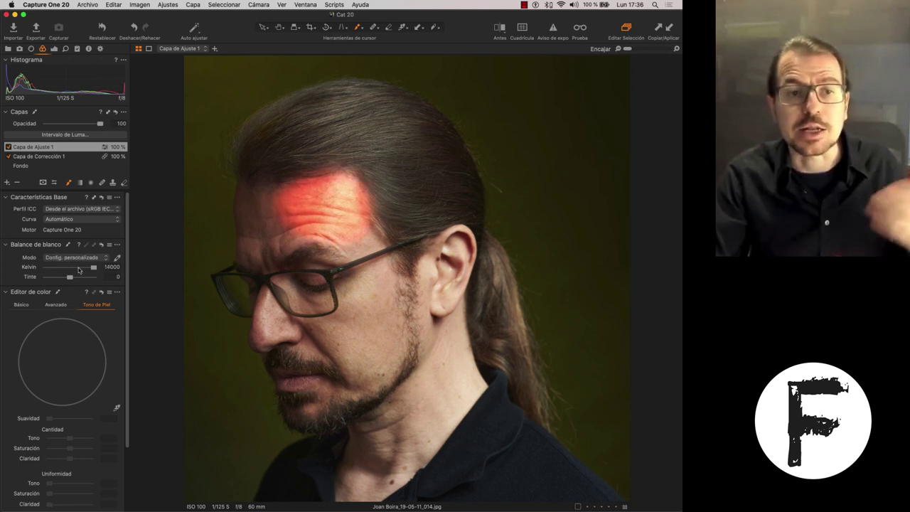
double_click(94, 266)
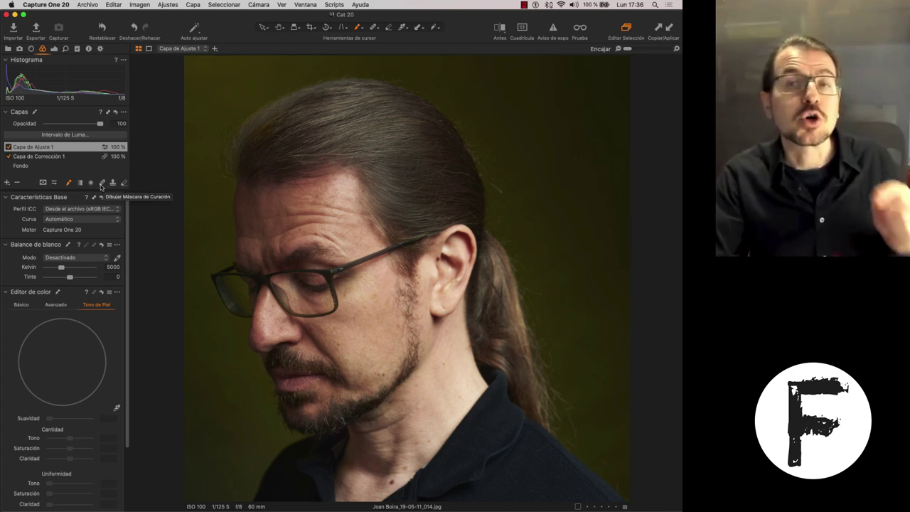
On Capa de Corrección 1, heal spots beside the ear and along the forehead wrinkle.
left_click(49, 146)
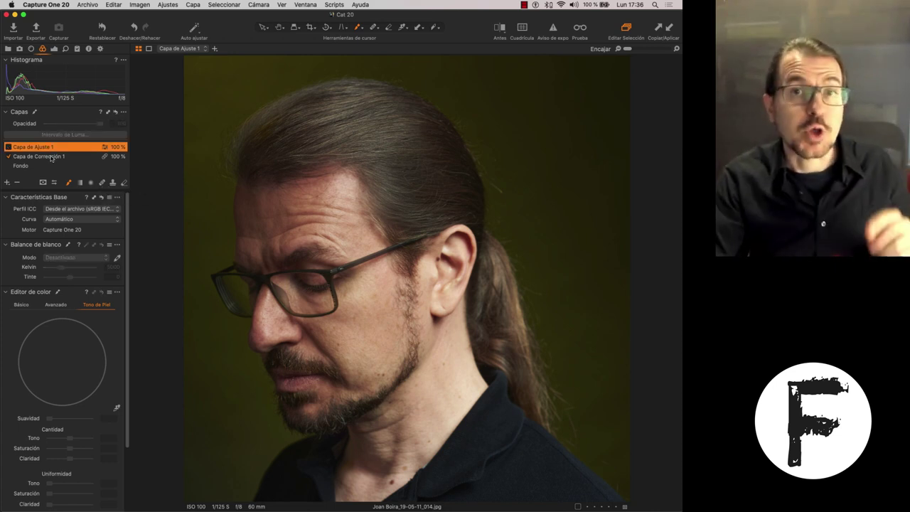
left_click(53, 157)
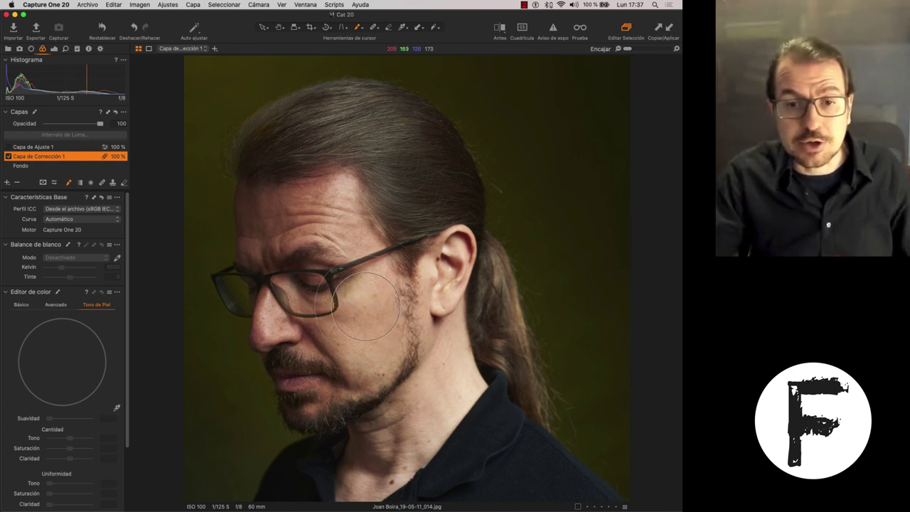
key("q")
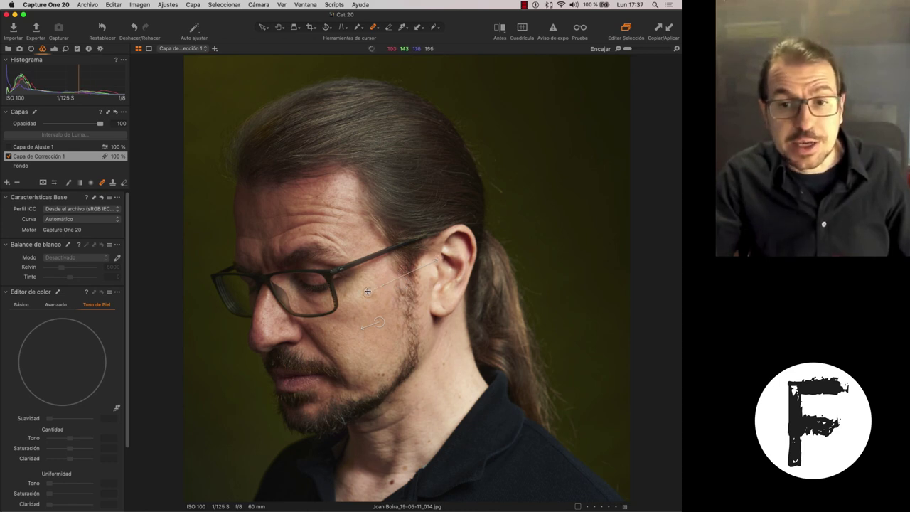
left_click(453, 261)
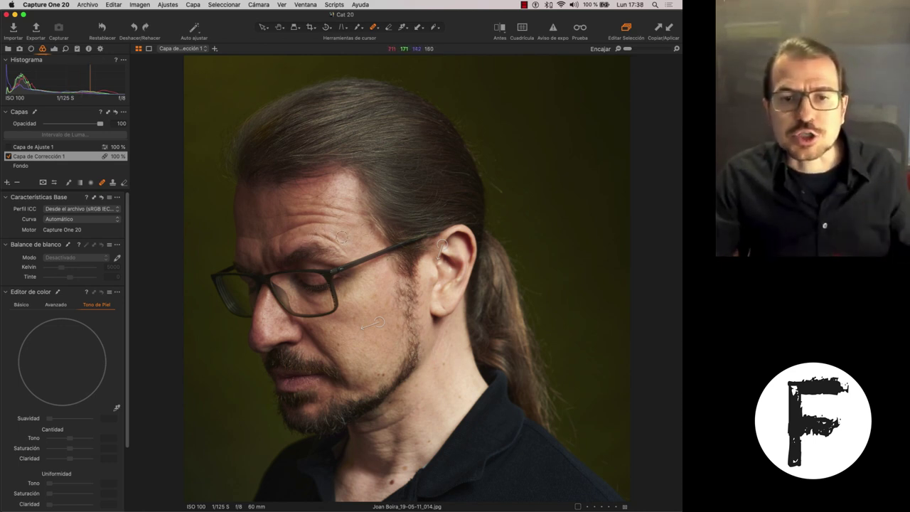
left_click(298, 234)
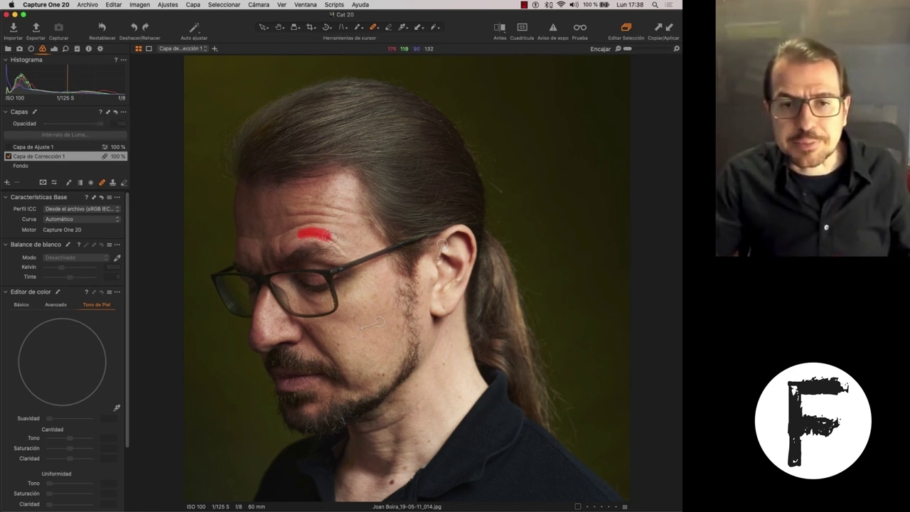
left_click_drag(346, 248, 372, 219)
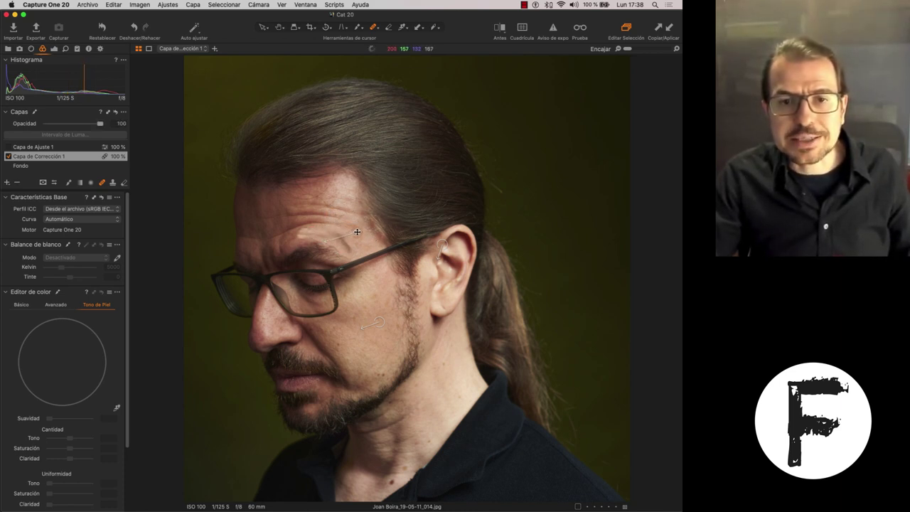
left_click(347, 226)
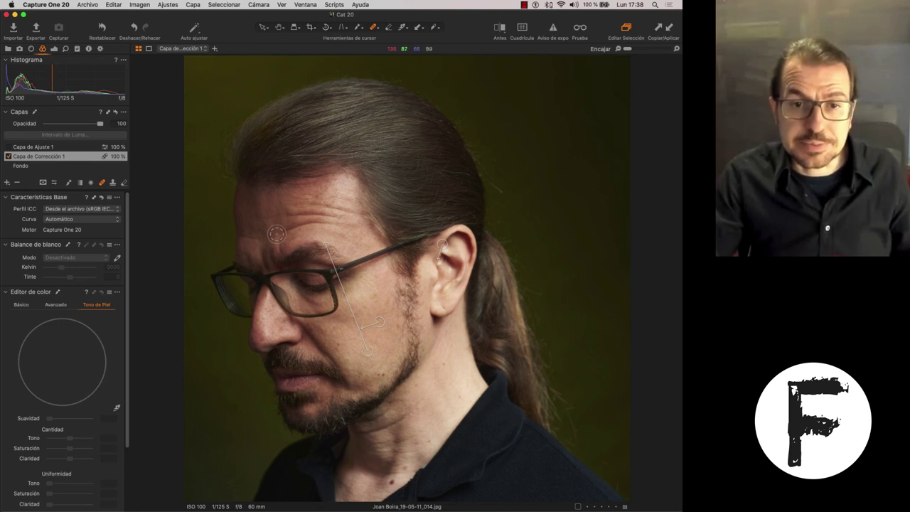
Heal further forehead blemishes at 100% zoom and move the heal source to cleaner skin.
left_click_drag(290, 213, 345, 213)
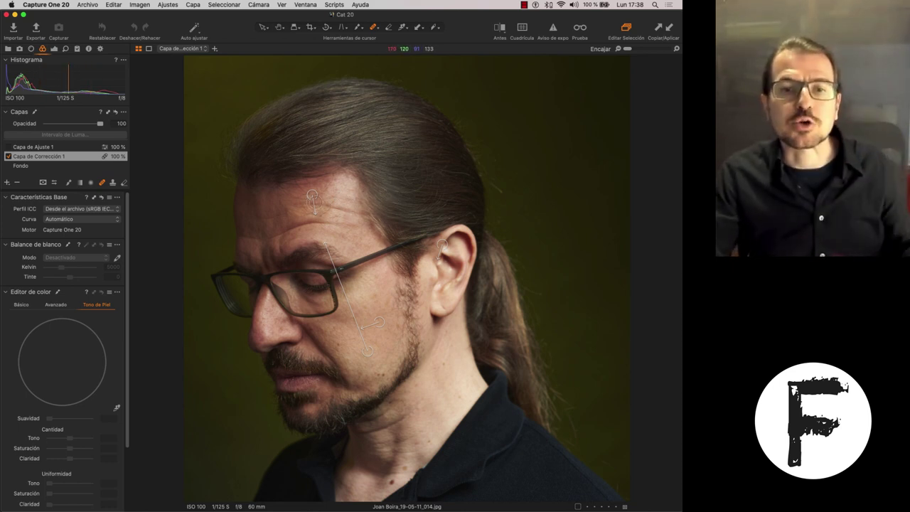
left_click_drag(313, 204, 350, 206)
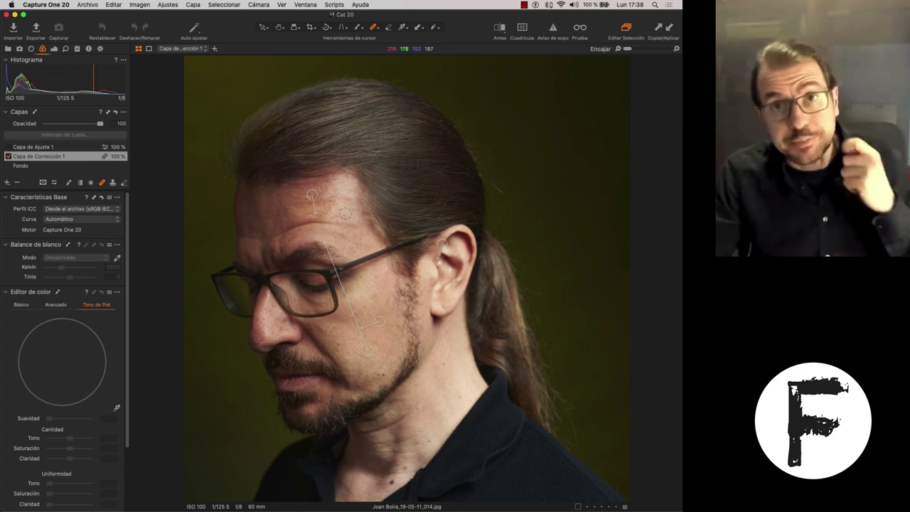
left_click_drag(628, 48, 647, 49)
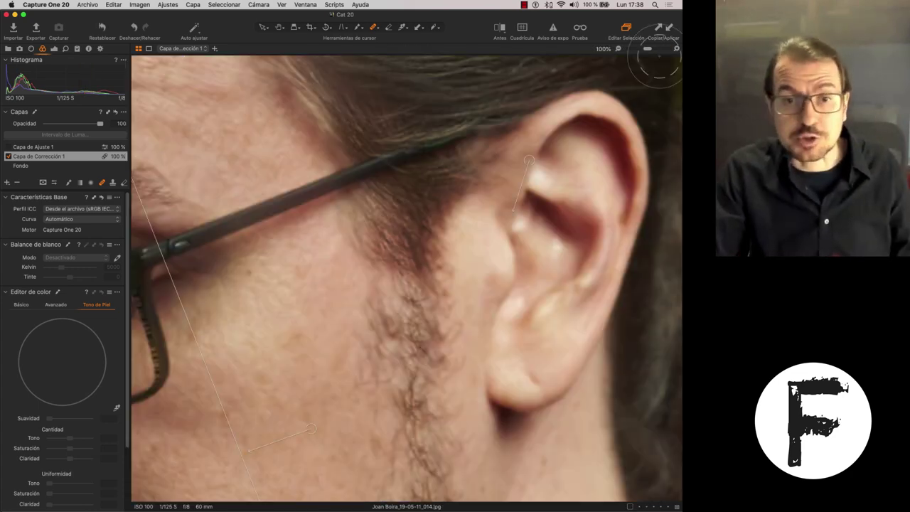
scroll(297, 216, "up", 10)
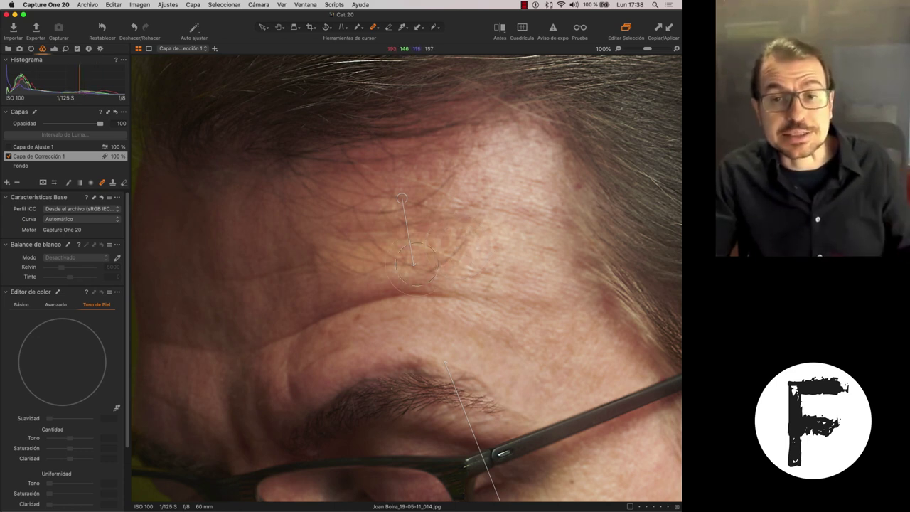
left_click_drag(401, 199, 445, 234)
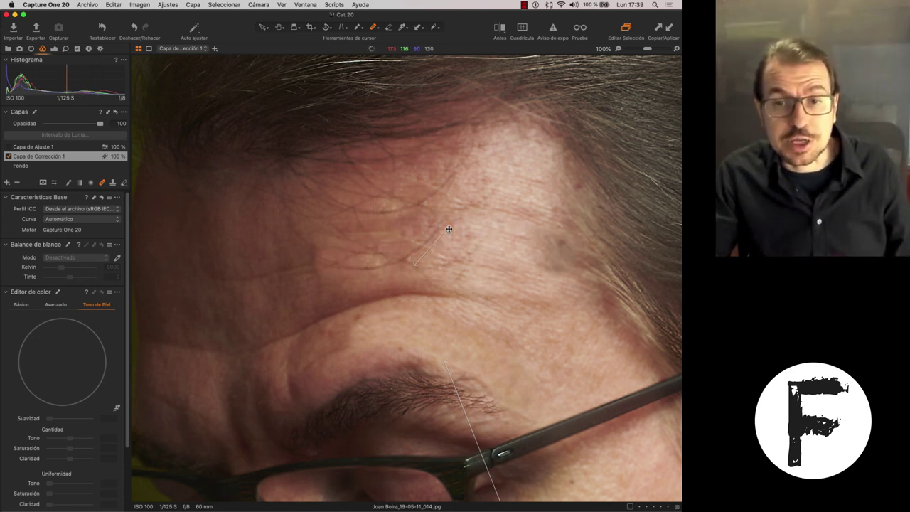
left_click_drag(374, 214, 421, 258)
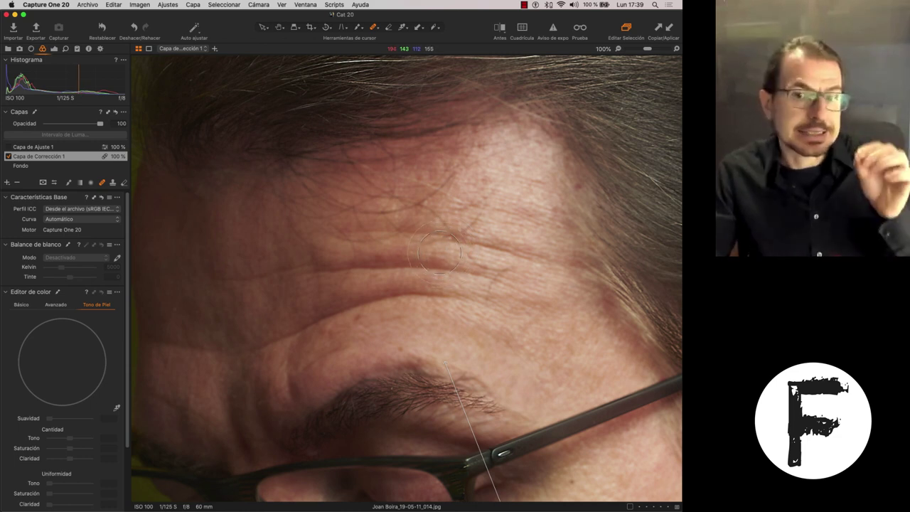
Fit the whole portrait in view and paint another heal stroke near the temple.
left_click(618, 48)
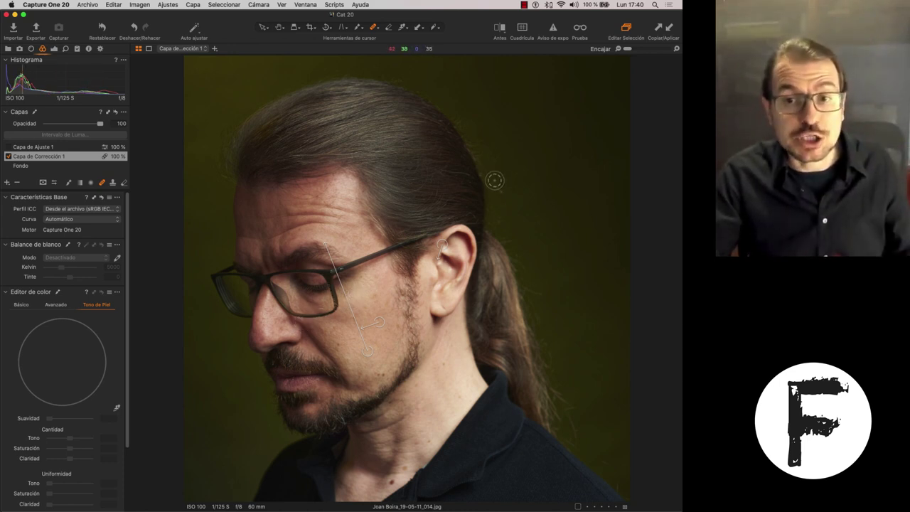
left_click_drag(493, 178, 501, 190)
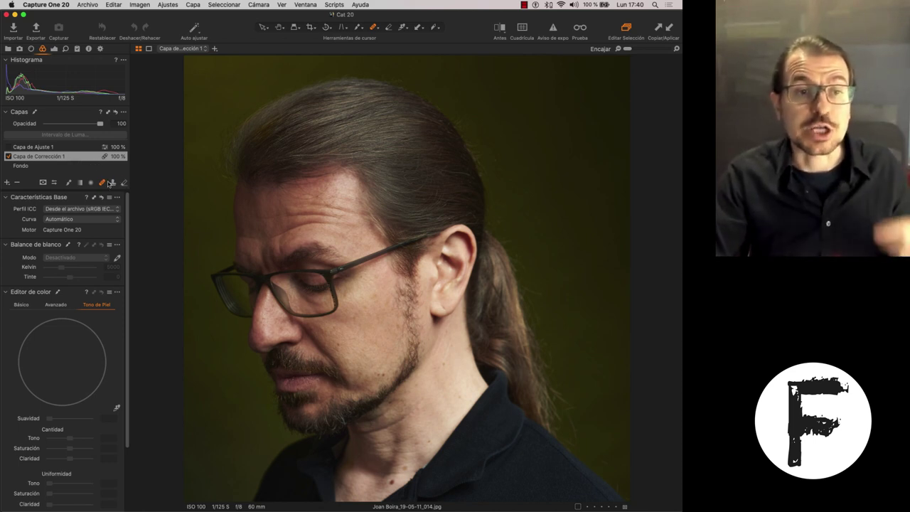
Create the clone layer Capa de Clonación 1 with the clone brush.
left_click(114, 183)
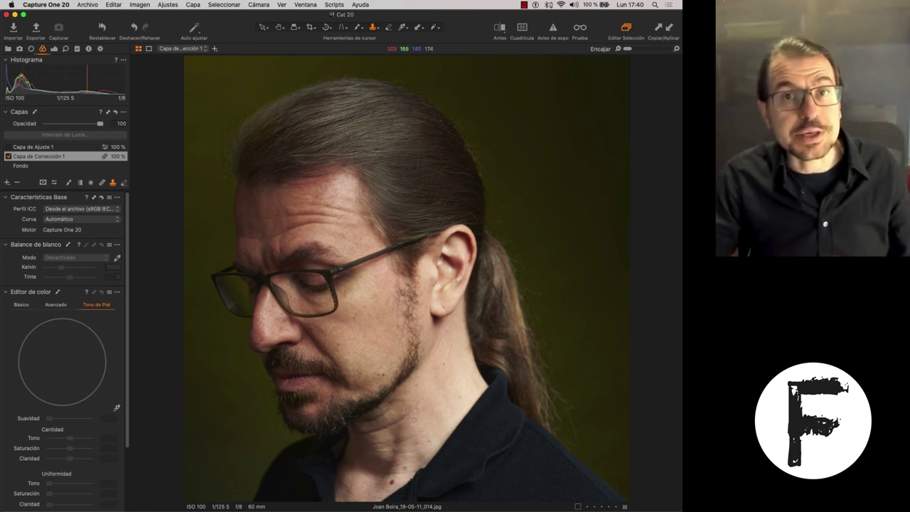
left_click(364, 441, "alt")
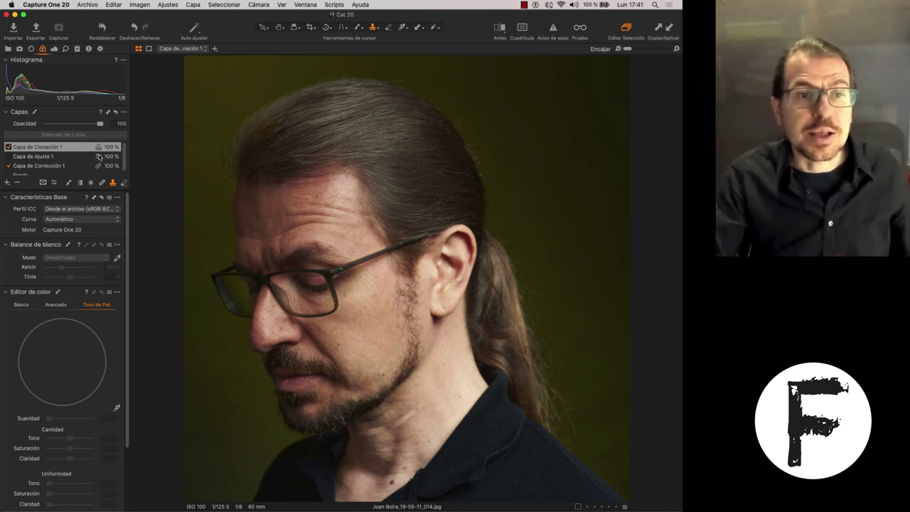
left_click(99, 148)
right_click(98, 149)
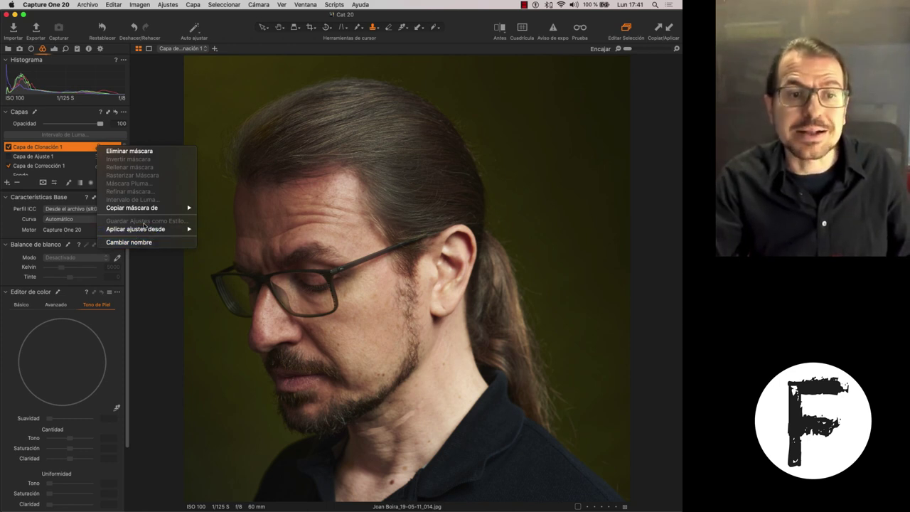
left_click(97, 148)
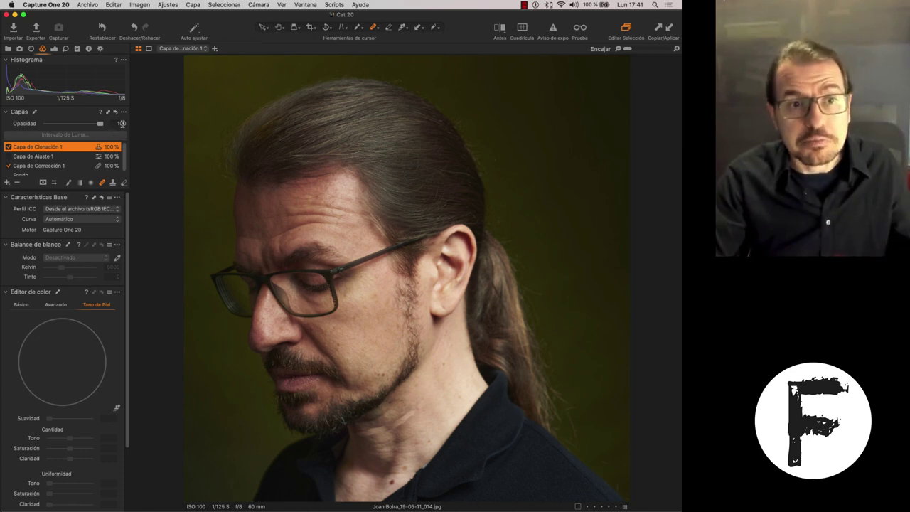
left_click(123, 112)
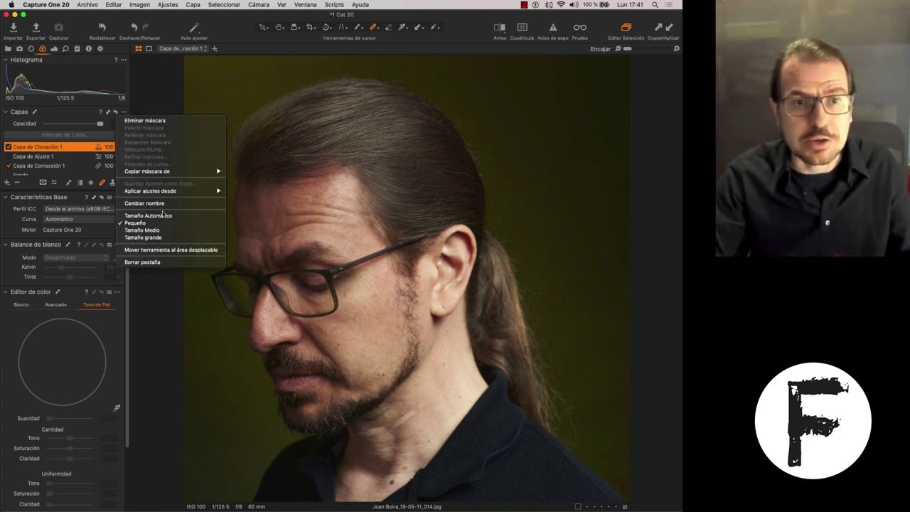
left_click(98, 119)
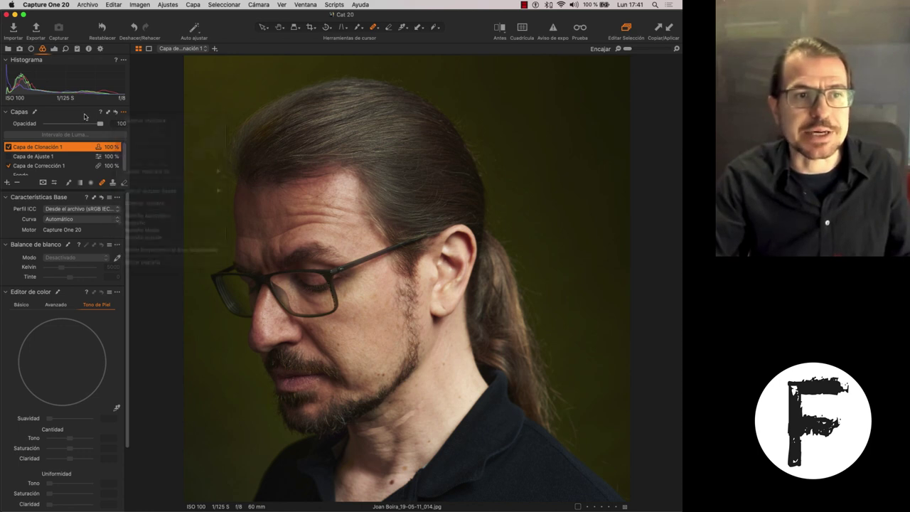
scroll(68, 157, "down", 1)
scroll(66, 152, "up", 1)
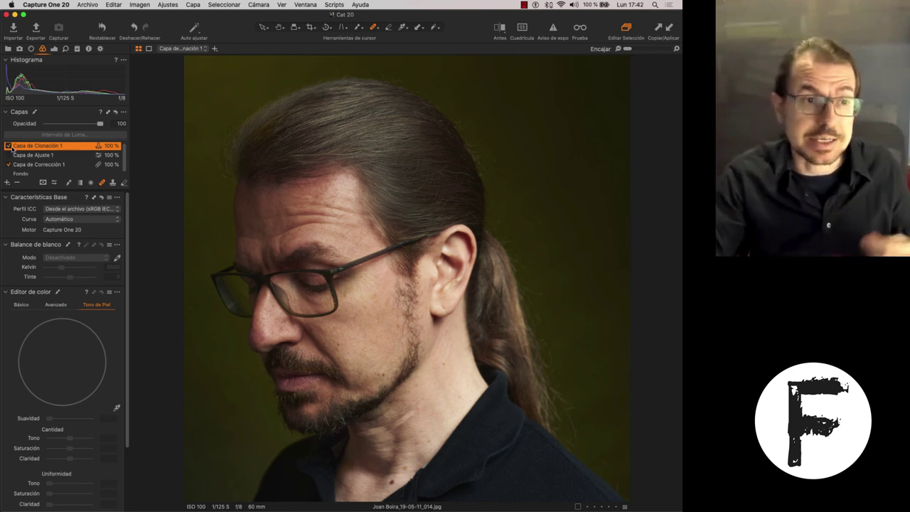
Disable Capa de Clonación 1, retouch the neck, and check Capa de Corrección 1's options menu.
left_click(7, 145)
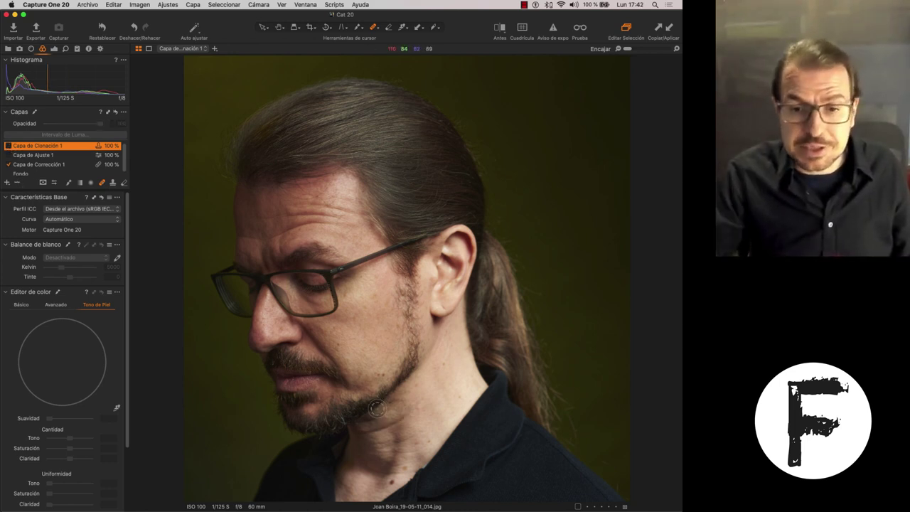
left_click_drag(357, 430, 393, 424)
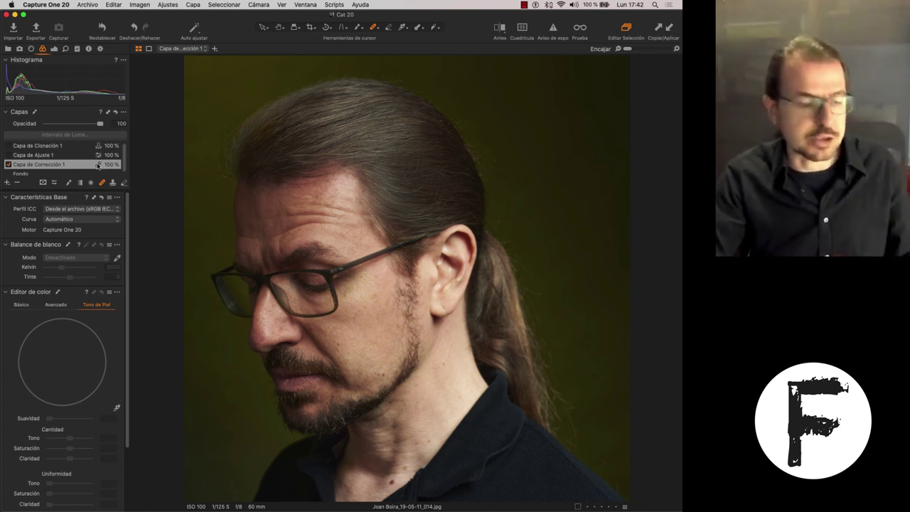
right_click(98, 164)
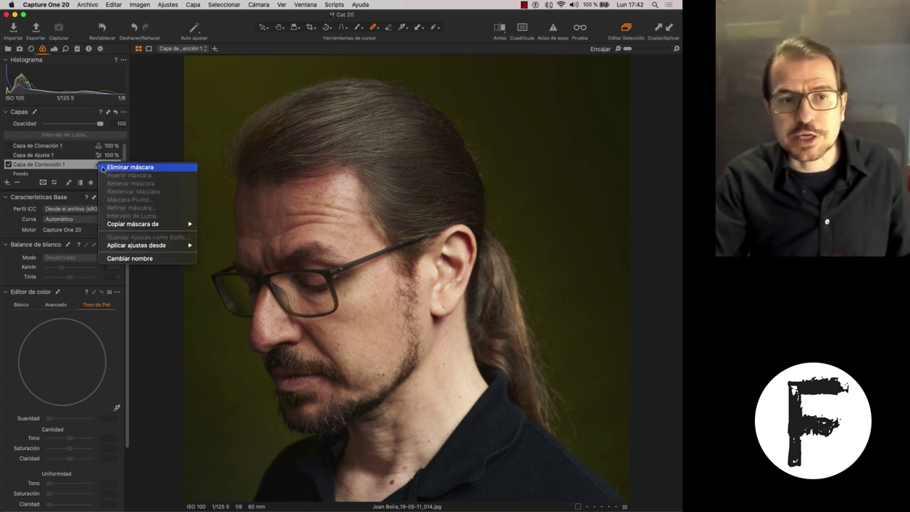
left_click(86, 167)
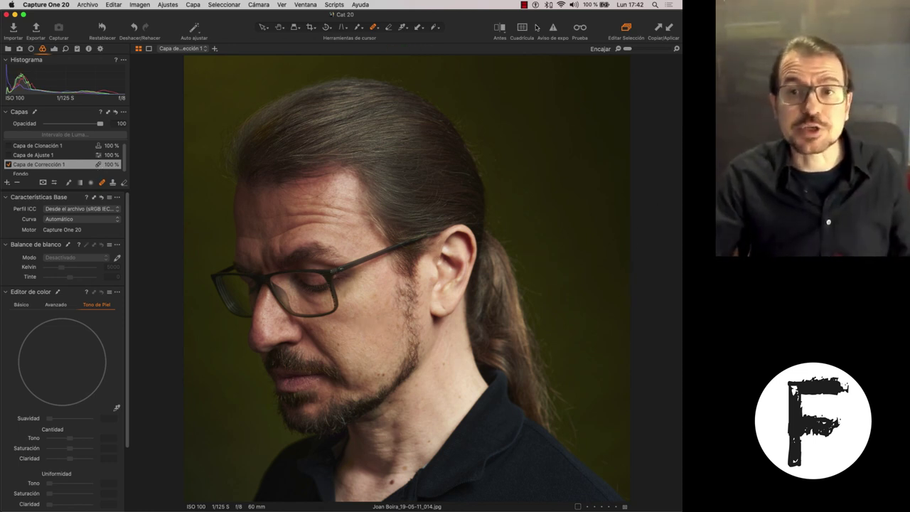
Toggle the portrait's before/after view and switch the comparison to split-divider mode.
left_click(498, 25)
left_click(499, 26)
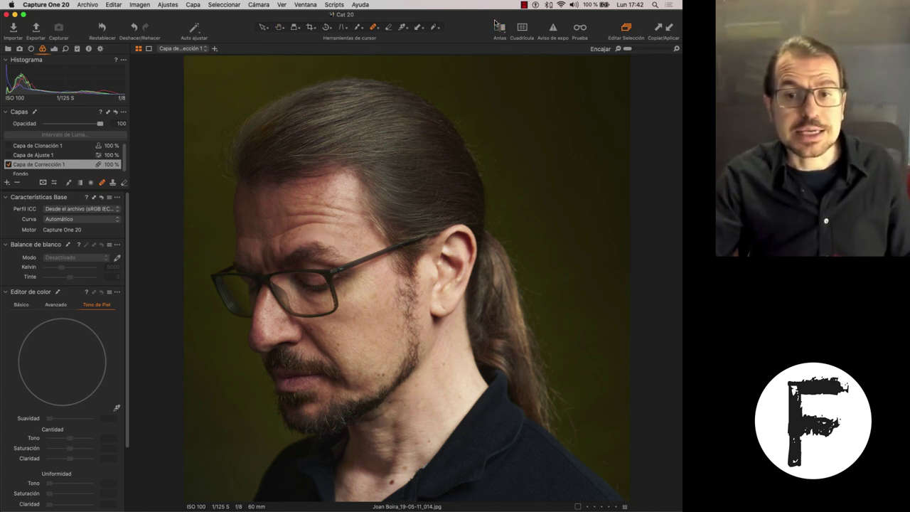
left_click(499, 26)
left_click(499, 25)
left_click(499, 26)
left_click(500, 26)
left_click(502, 28)
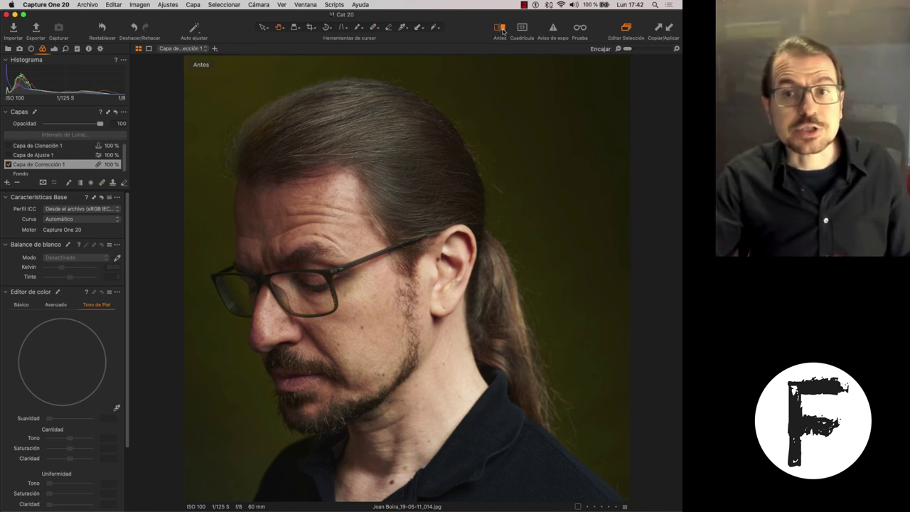
left_click(502, 28)
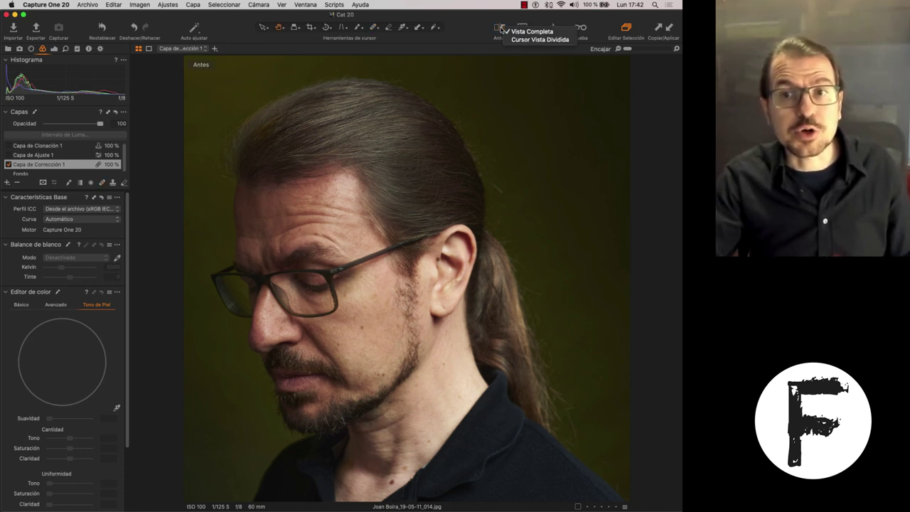
left_click(534, 41)
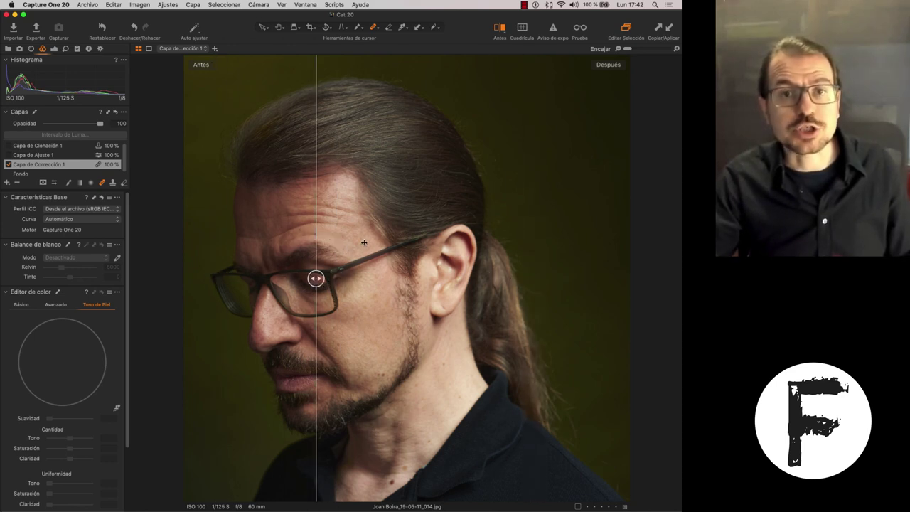
Add JBG_7441.nef to the viewer and sweep the before/after split across both images.
key("super+b")
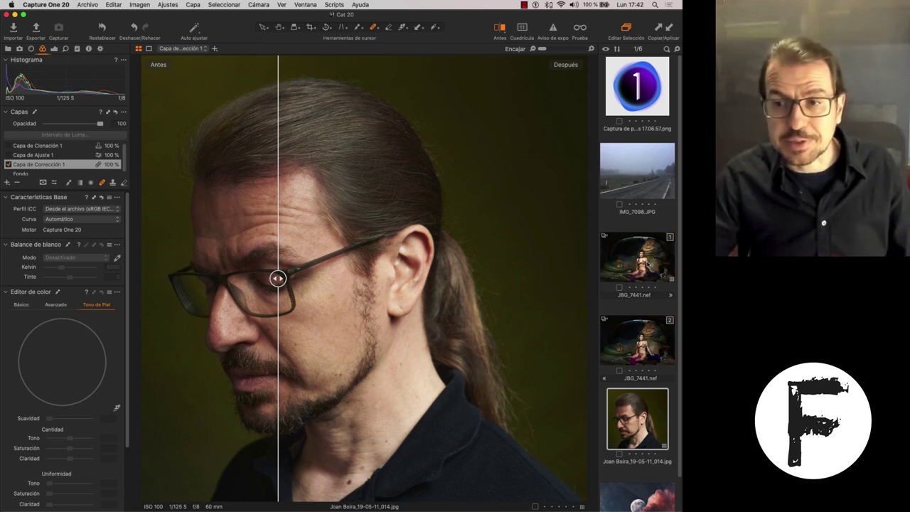
left_click(649, 265, "super")
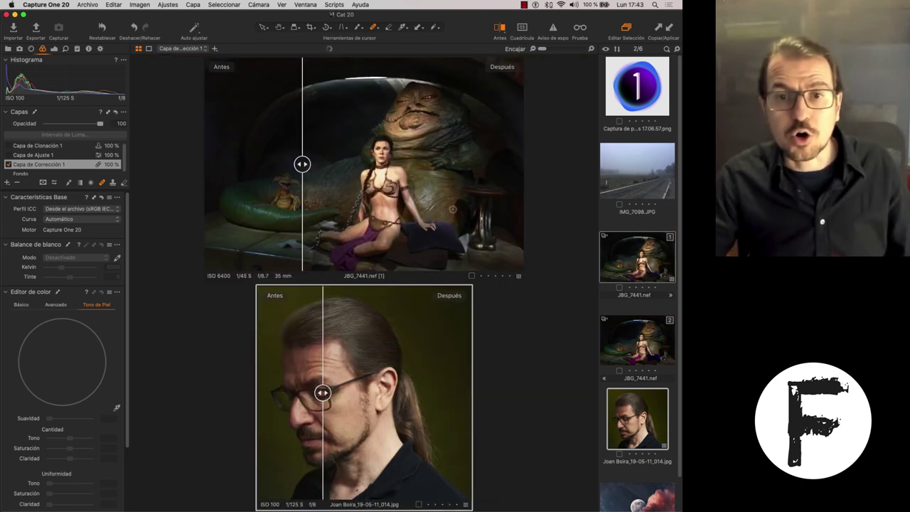
mouse_move(302, 164)
left_mouse_down()
mouse_move(234, 163)
mouse_move(479, 161)
mouse_move(258, 161)
mouse_move(389, 153)
mouse_move(504, 163)
mouse_move(248, 163)
mouse_move(505, 167)
mouse_move(260, 164)
mouse_move(437, 164)
left_mouse_up()
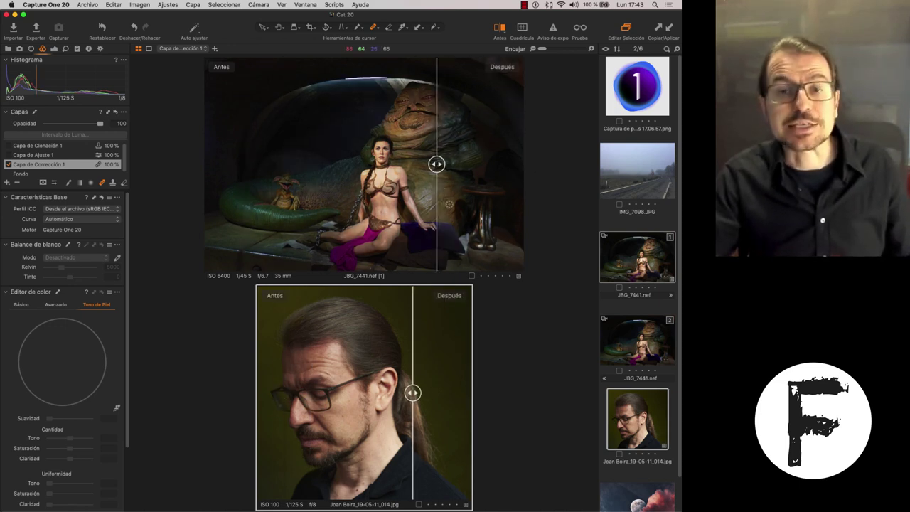
Add IMG_7098.JPG as a third image, sweep the split, then turn before/after off.
left_click(609, 190, "super")
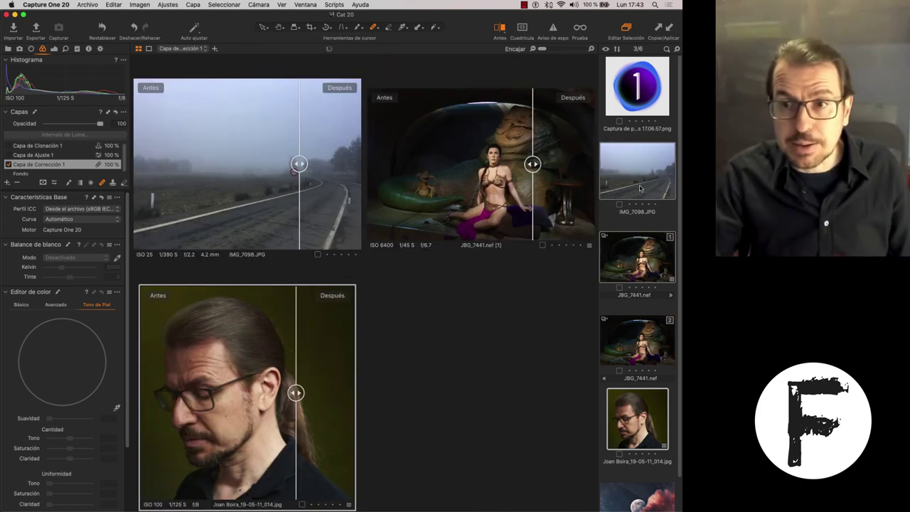
mouse_move(300, 164)
left_mouse_down()
mouse_move(162, 177)
mouse_move(359, 174)
mouse_move(217, 171)
mouse_move(349, 156)
mouse_move(166, 164)
mouse_move(346, 165)
mouse_move(197, 164)
left_mouse_up()
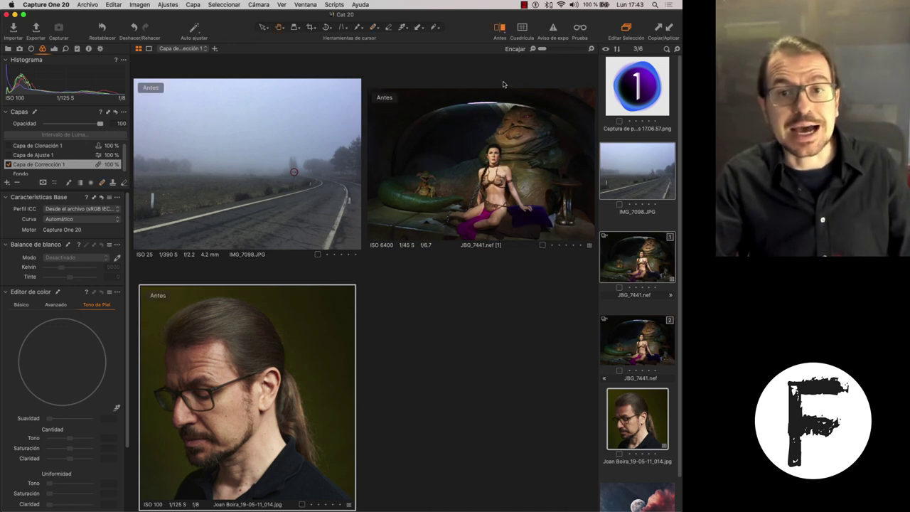
key("b")
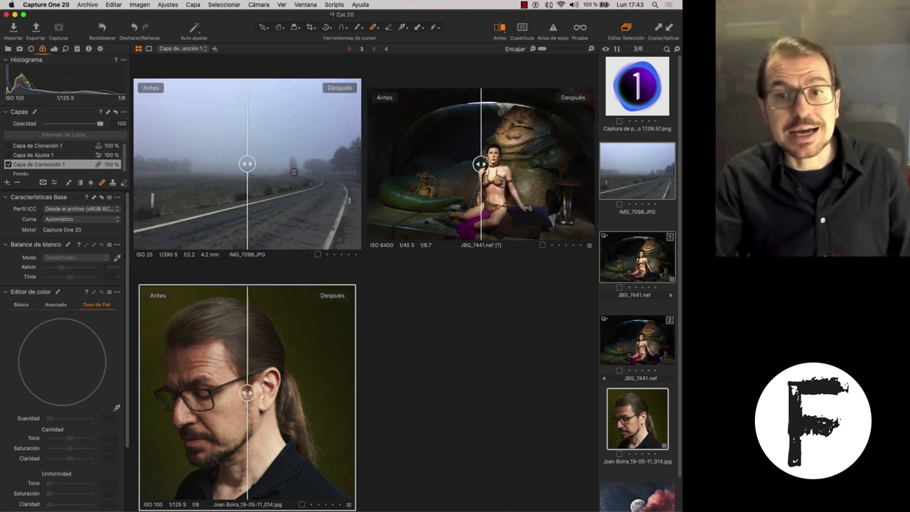
mouse_move(480, 164)
left_mouse_down()
mouse_move(416, 158)
mouse_move(555, 163)
mouse_move(422, 163)
mouse_move(520, 164)
left_mouse_up()
key("y")
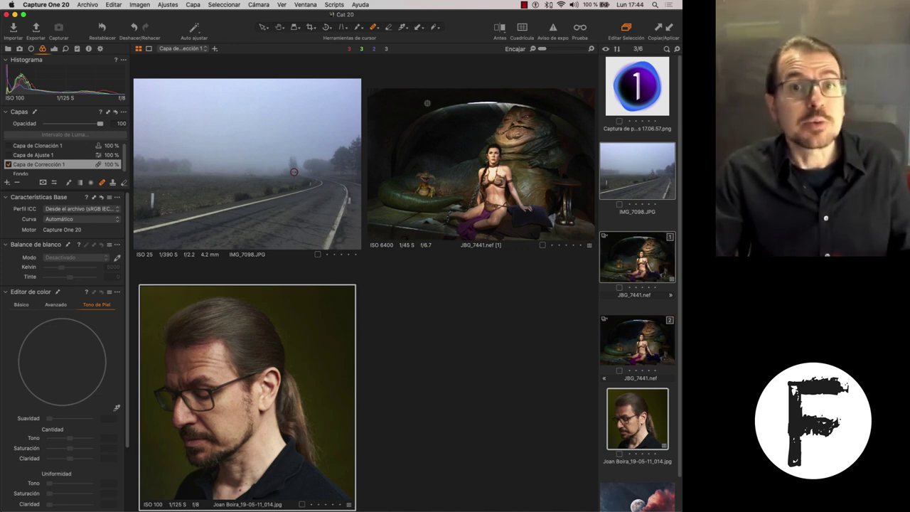
In the keyboard shortcut editor, search commands for 'antes', apply the custom personal preset, and close.
left_click(112, 5)
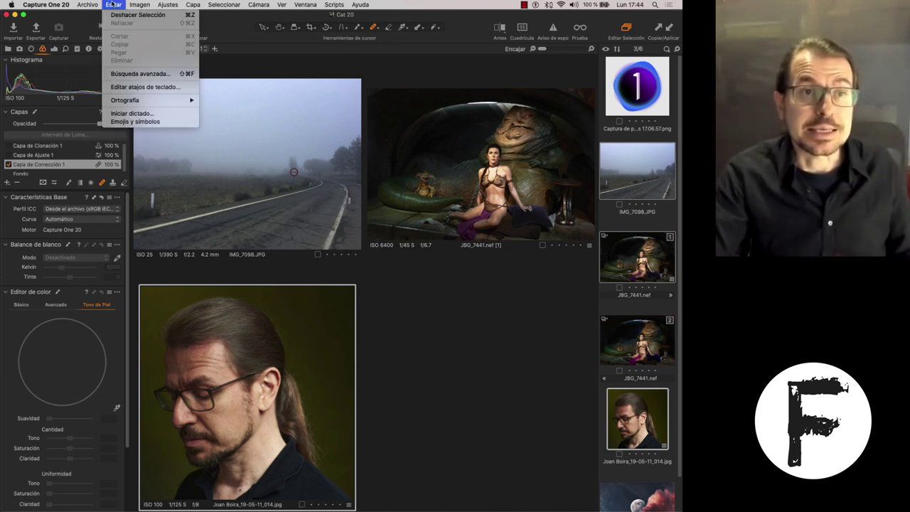
left_click(388, 179)
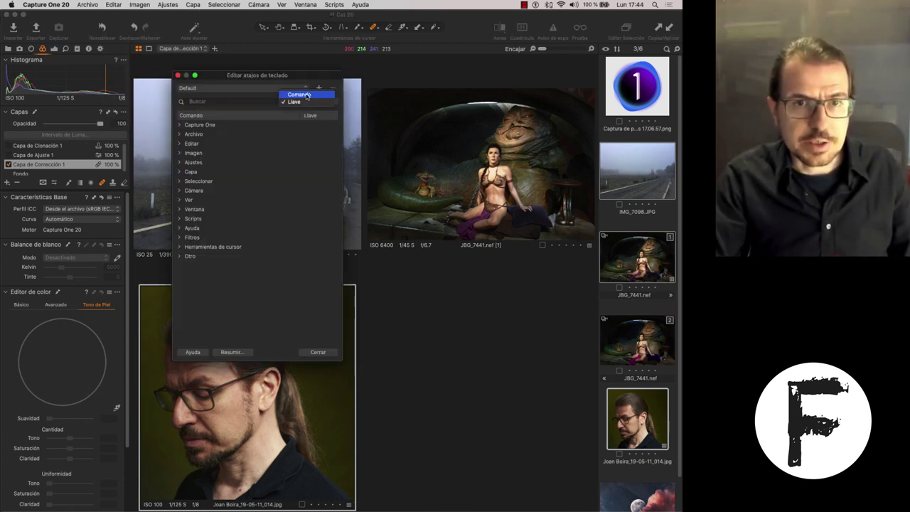
left_click(299, 94)
type("antes")
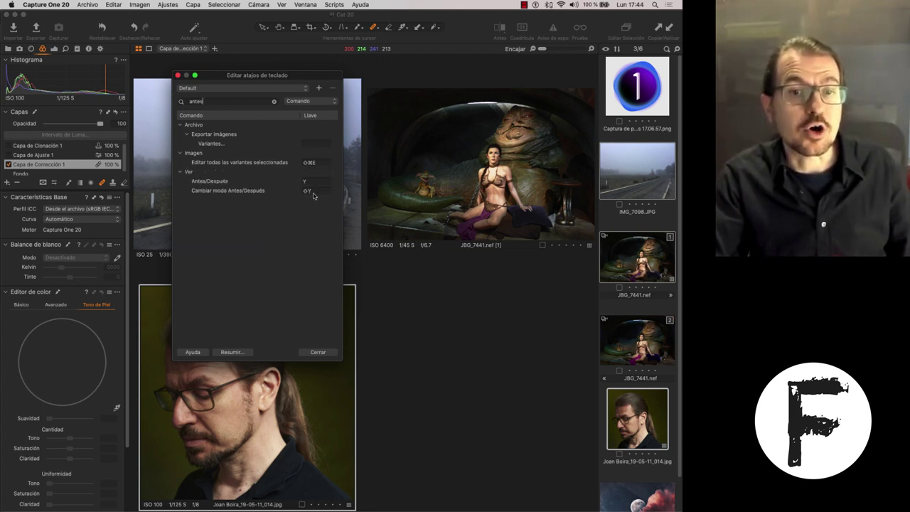
left_click(292, 88)
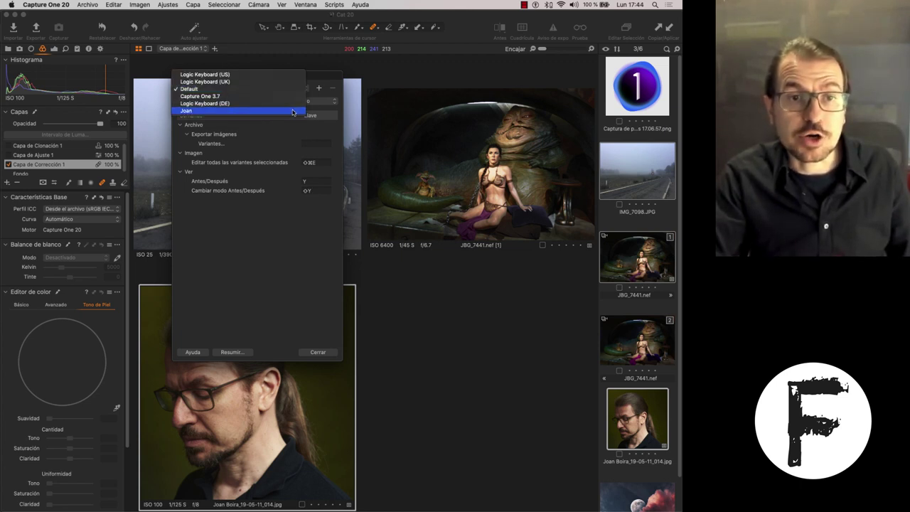
left_click(292, 101)
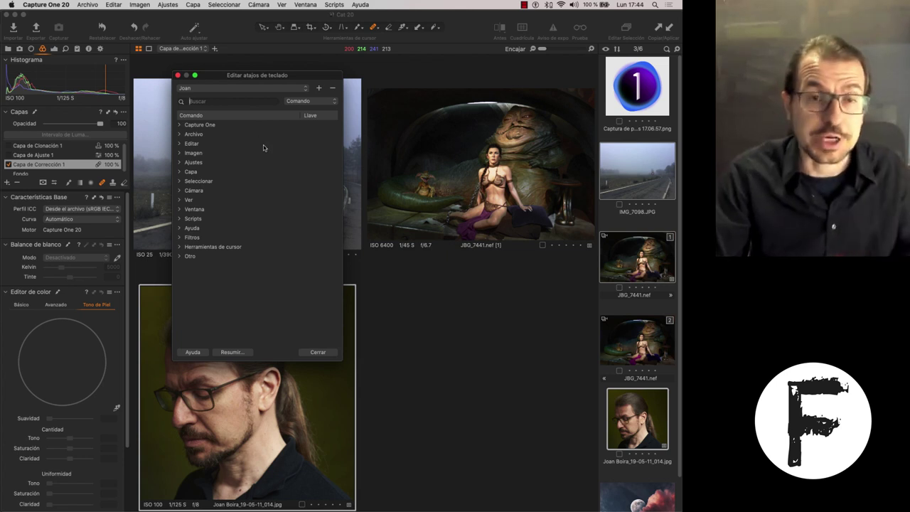
left_click(178, 76)
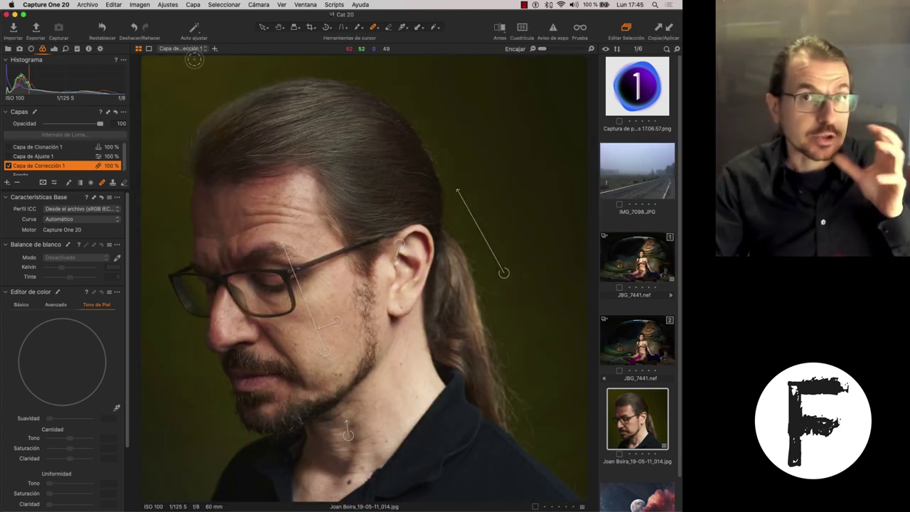
Start a Lightroom catalog import from the Archivo > Importar catálogo menu.
left_click(92, 4)
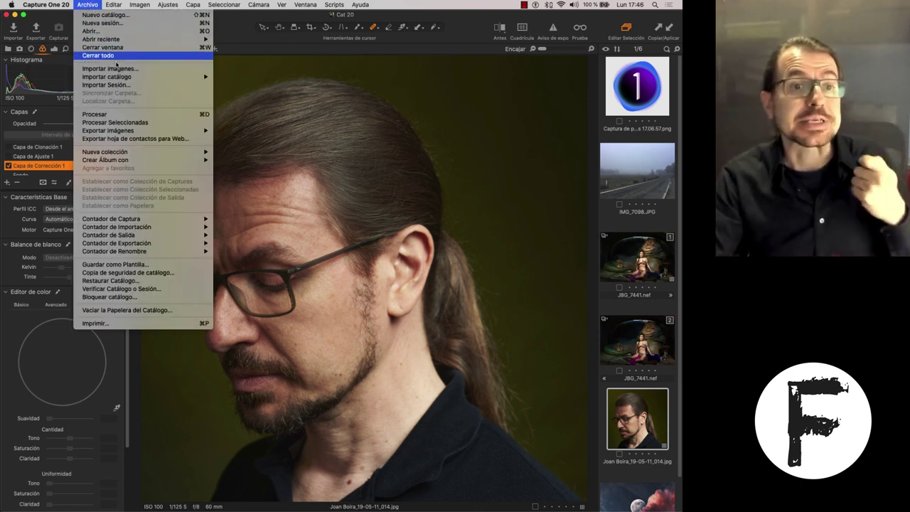
mouse_move(107, 76)
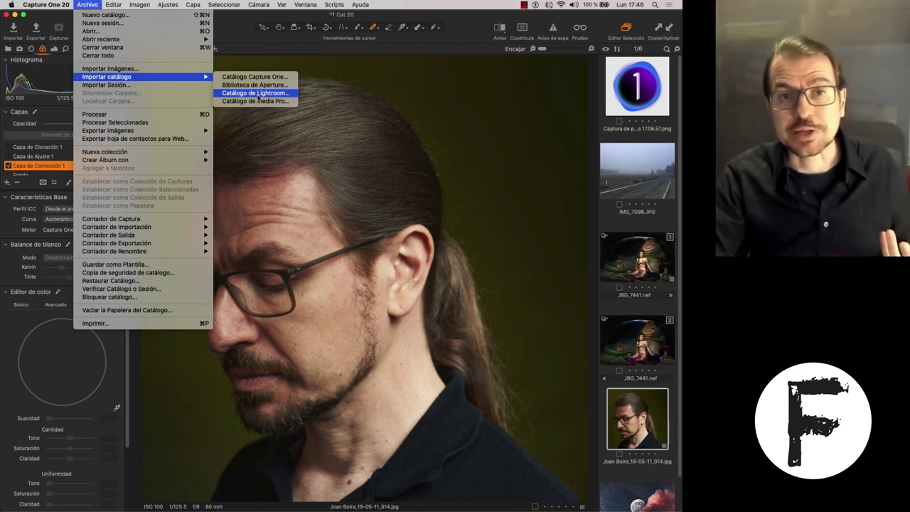
left_click(258, 95)
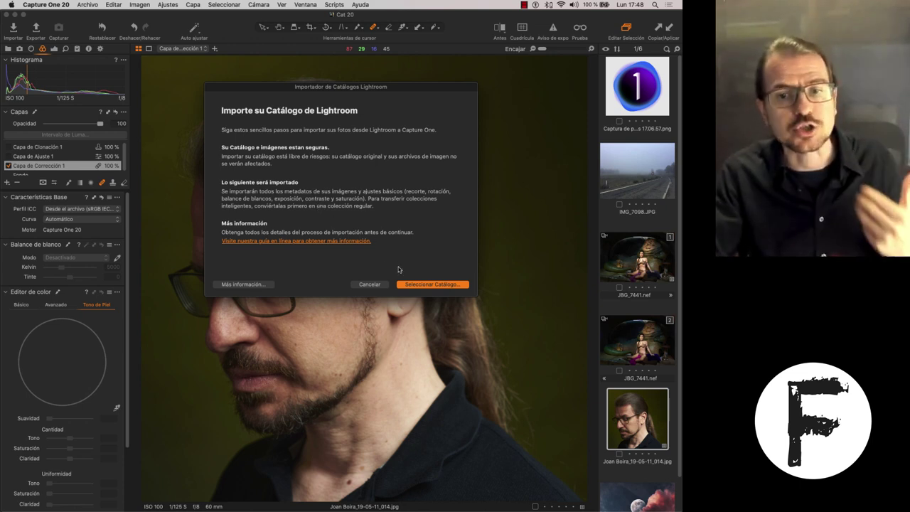
Load Lightroom Catalog.lrcat into the importer for review, then cancel without importing.
left_click(419, 285)
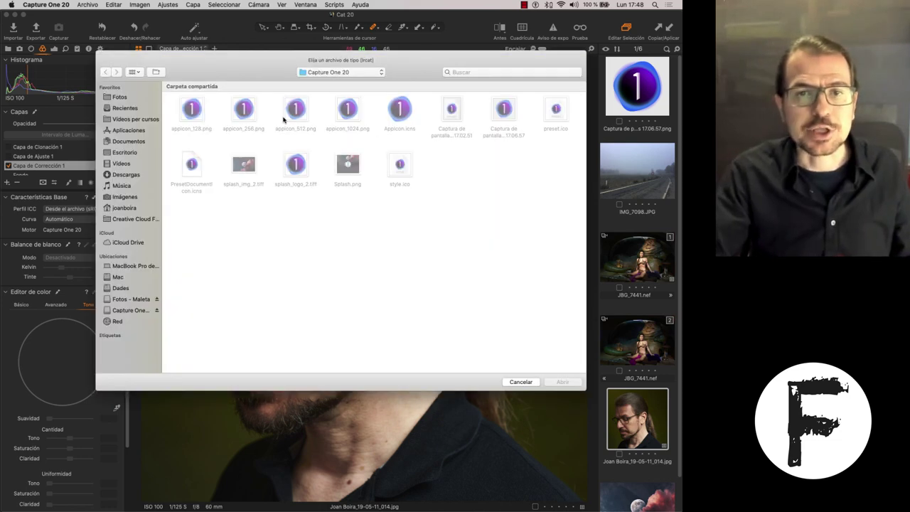
left_click(377, 112)
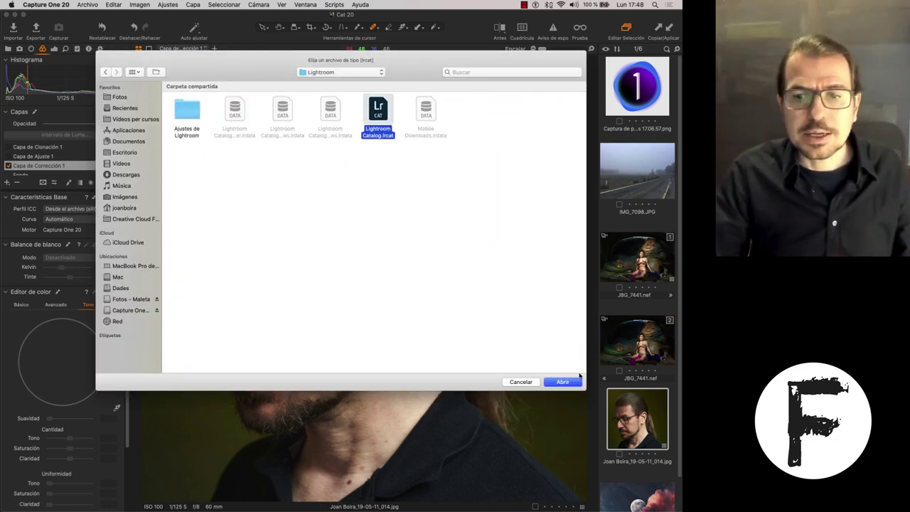
left_click(562, 382)
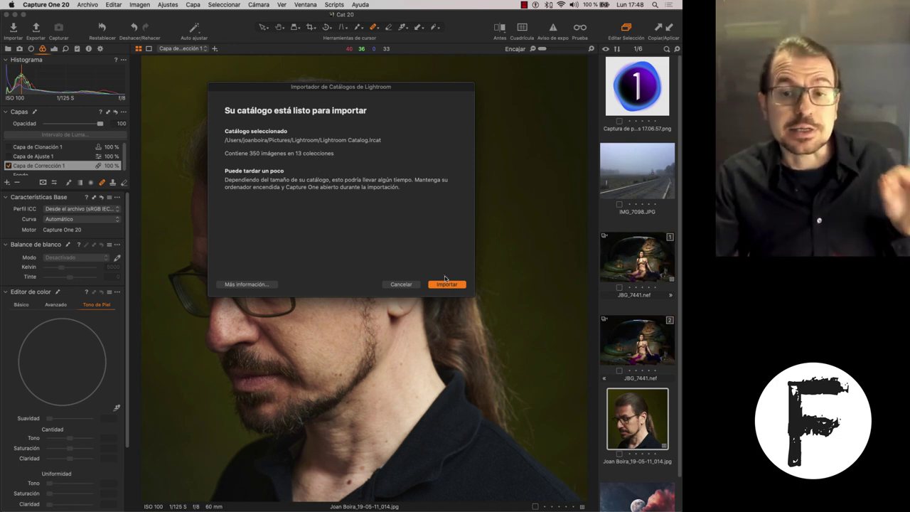
left_click(400, 285)
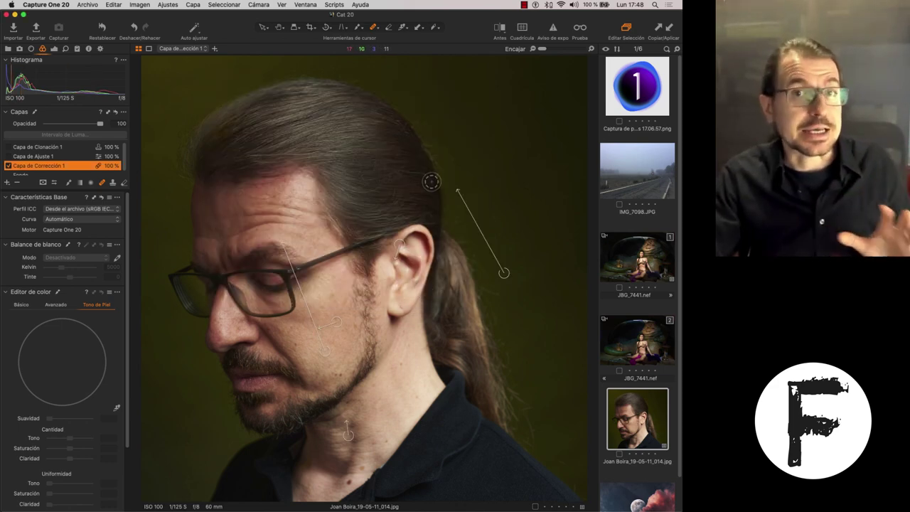
Move up in the browser to show the JBG_7441.nef [2] variant.
key("Up")
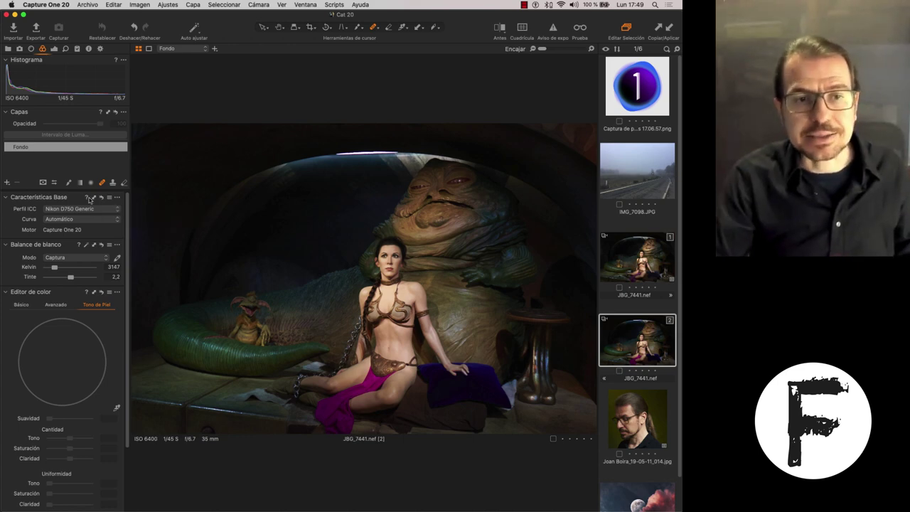
left_click(117, 220)
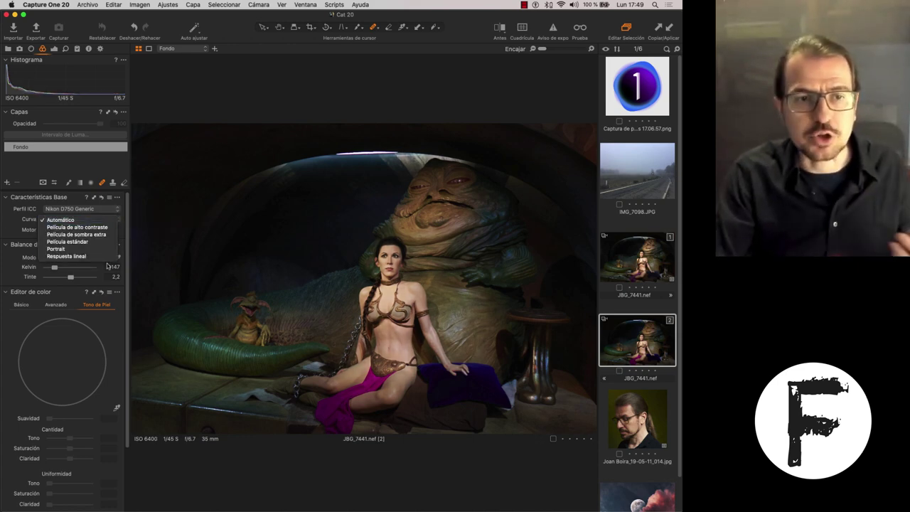
left_click(106, 219)
left_click(114, 209)
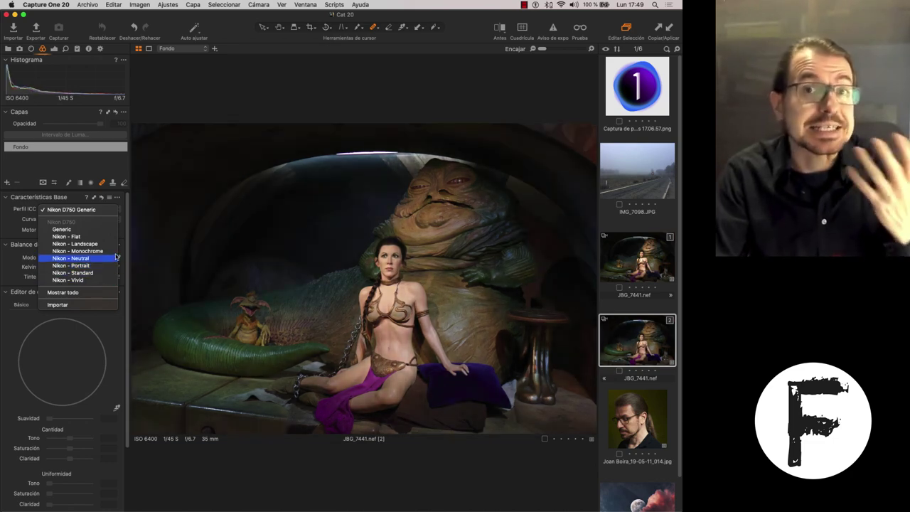
left_click(123, 207)
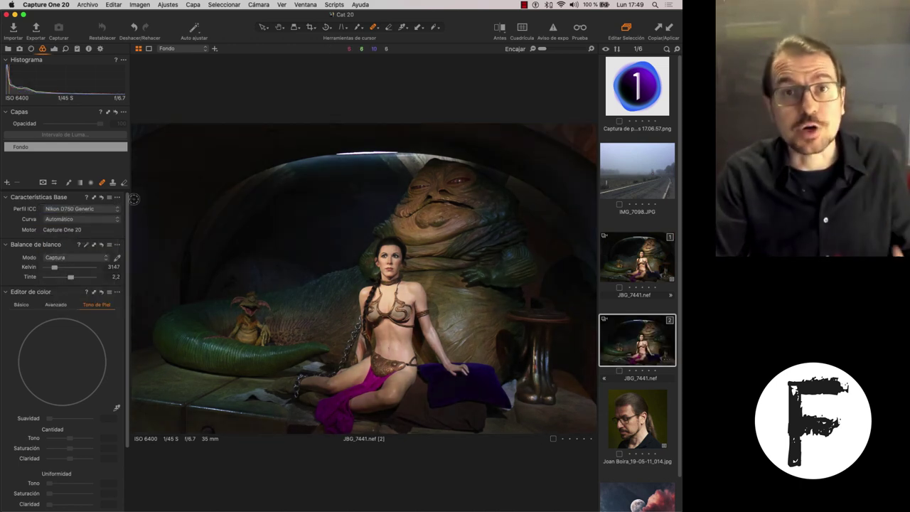